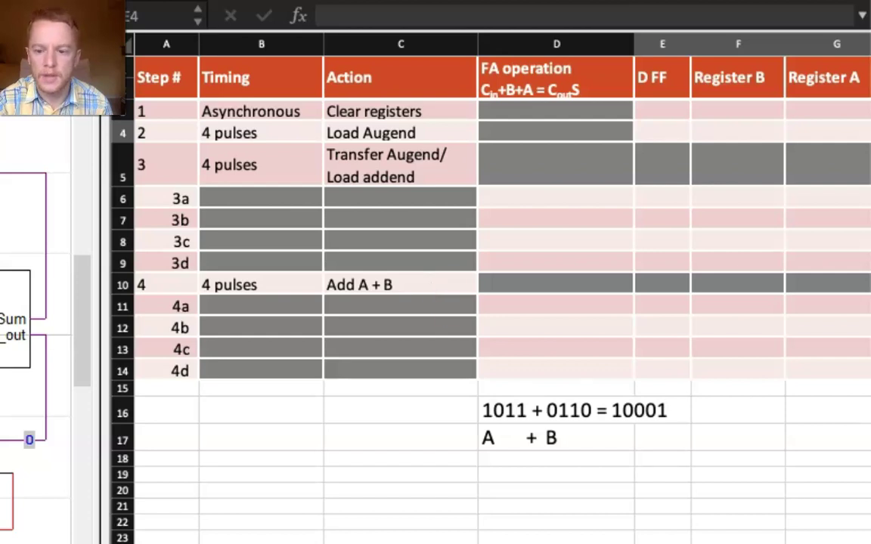
Select the Load Augend register cells E4:G4, then check the D FF cells E3 and E4.
left_click_drag(663, 132, 828, 132)
scroll(484, 265, "up", 3)
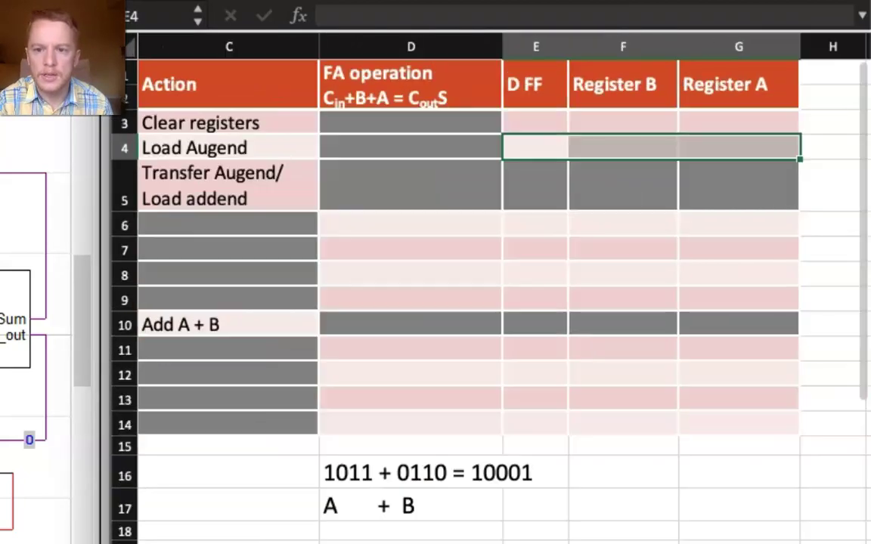
left_click(537, 116)
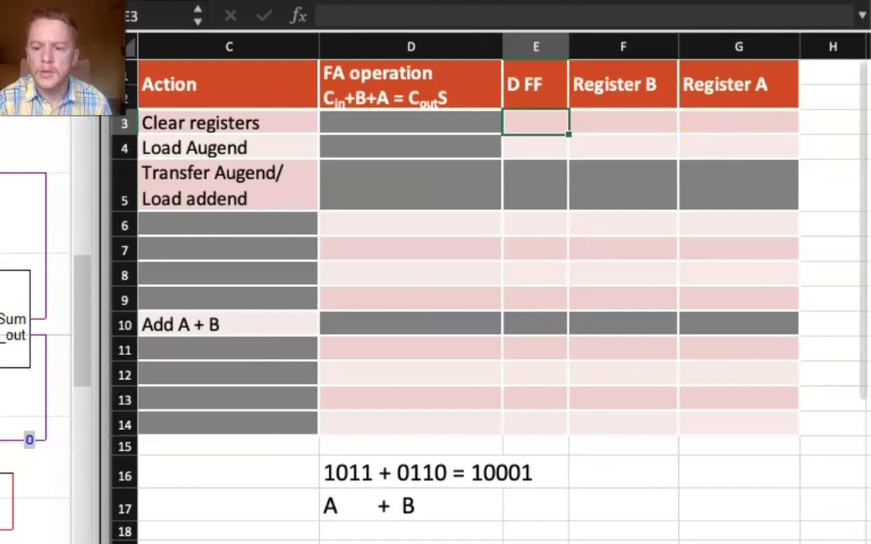
scroll(484, 287, "up", 2)
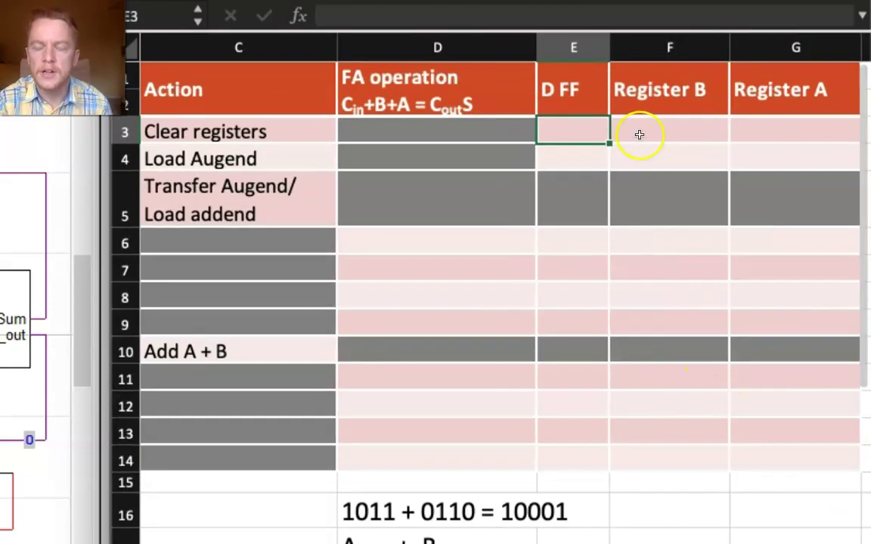
left_click(566, 153)
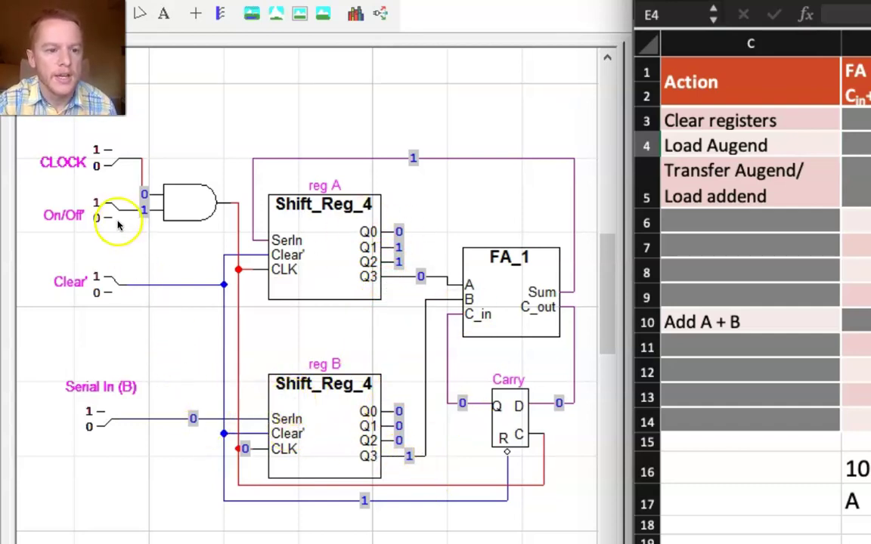
Toggle the Clear' switch to 0 and back to 1 to zero reg A and reg B.
left_click(112, 291)
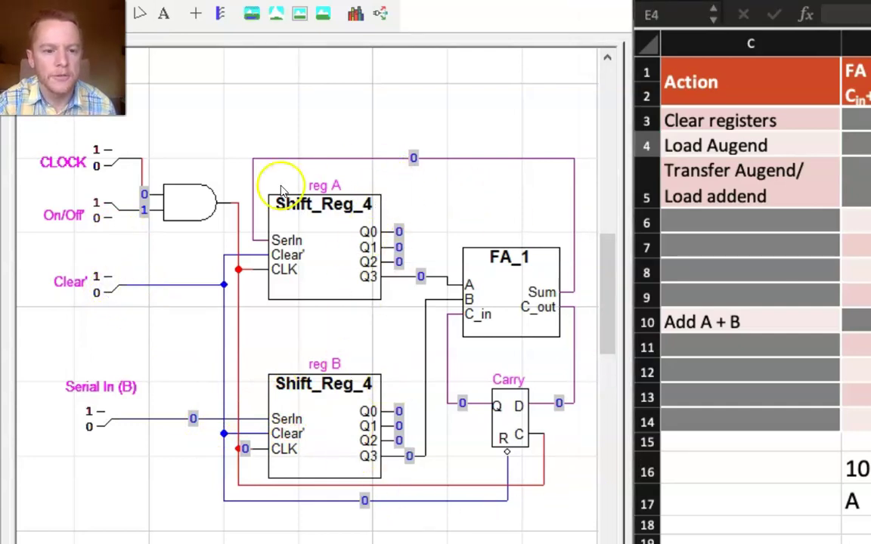
left_click(112, 290)
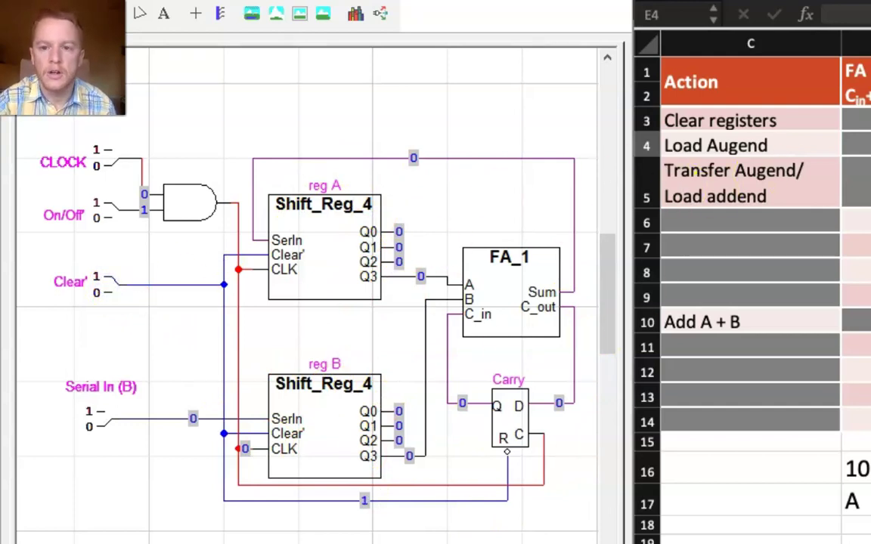
Enter D FF 0 and 0 0 0 0 for Registers B and A in row 3.
left_click(668, 131)
type("0")
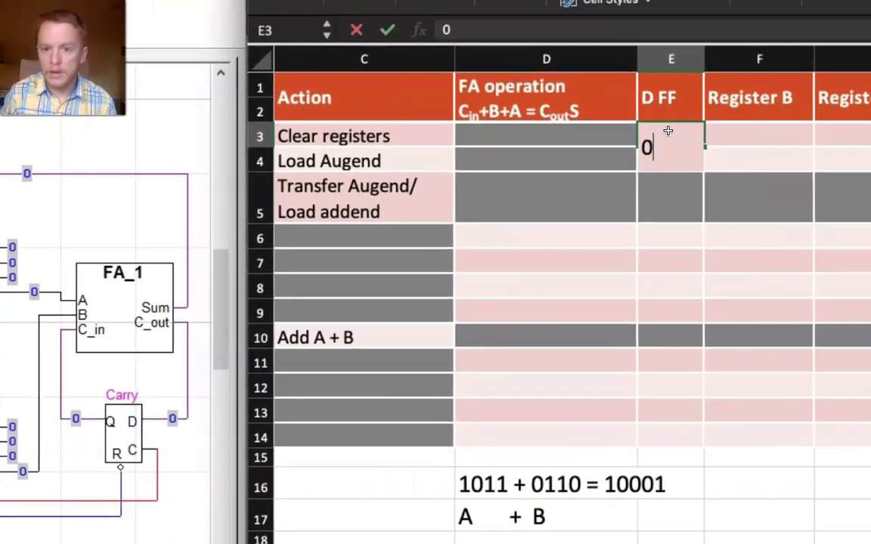
key("Tab")
type("0 0 0 0")
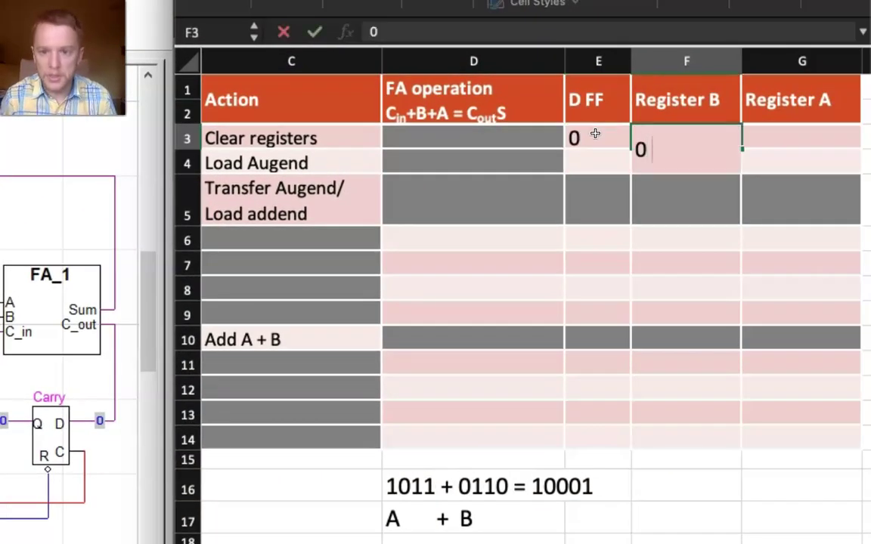
key("Tab")
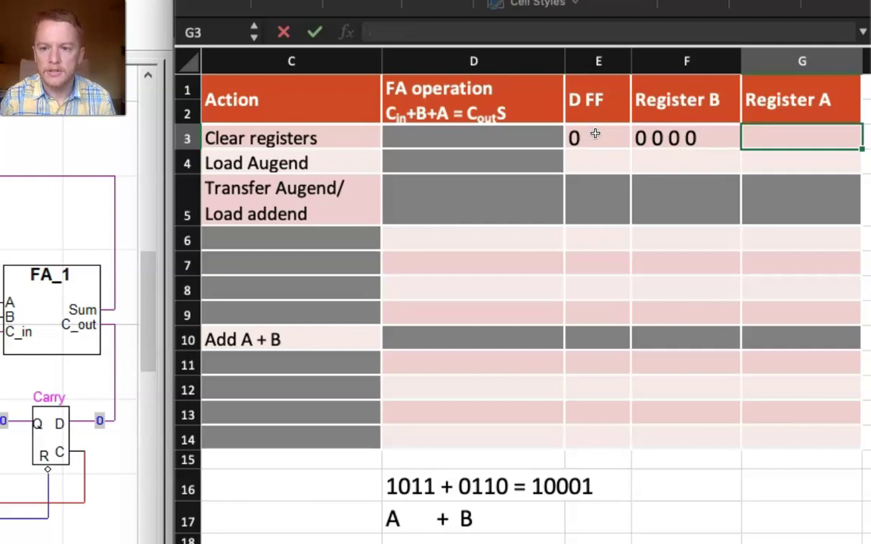
type("0 0 0 0")
key("Return")
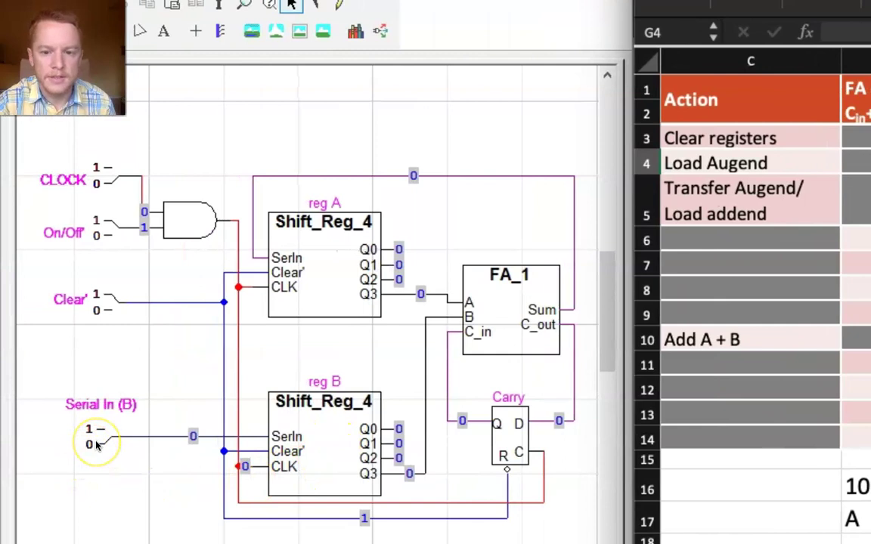
Set reg B's Serial In to 1 and cycle the clock once with the gated clock disabled.
left_click(94, 444)
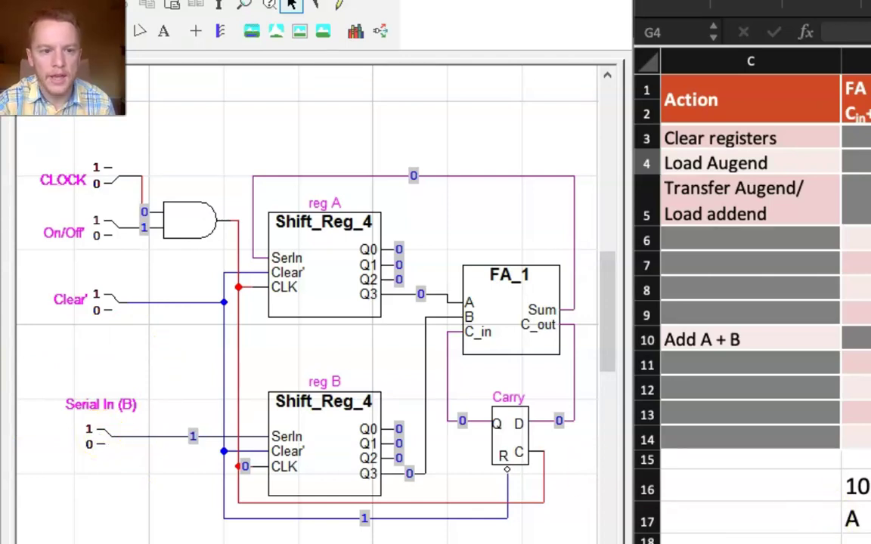
left_click(108, 232)
left_click(104, 179)
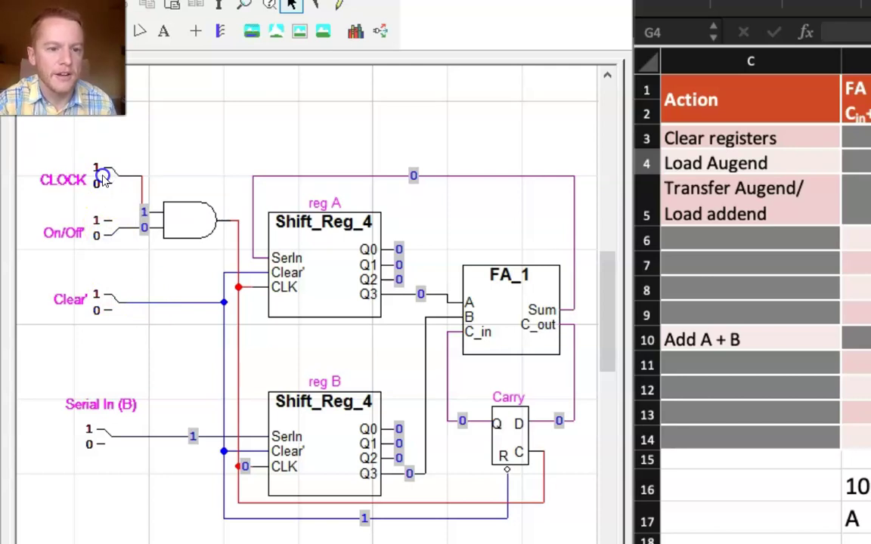
left_click(104, 179)
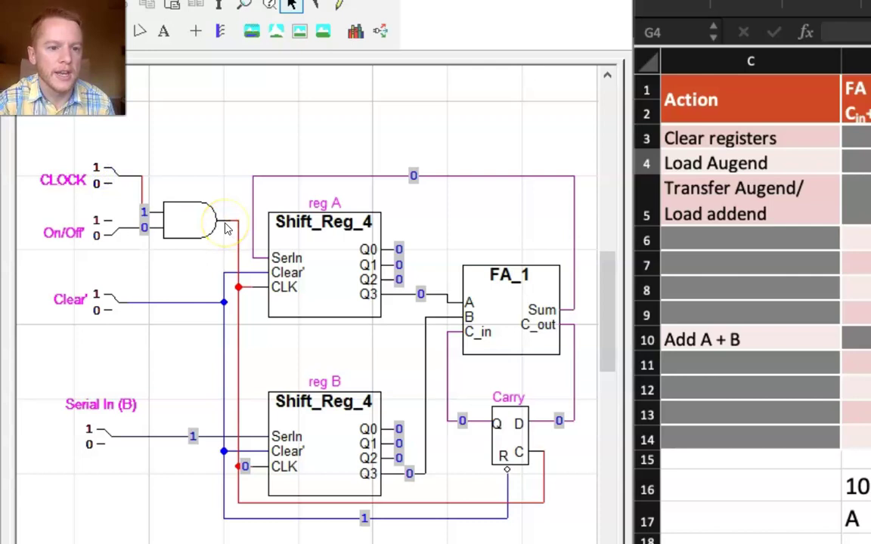
left_click(104, 178)
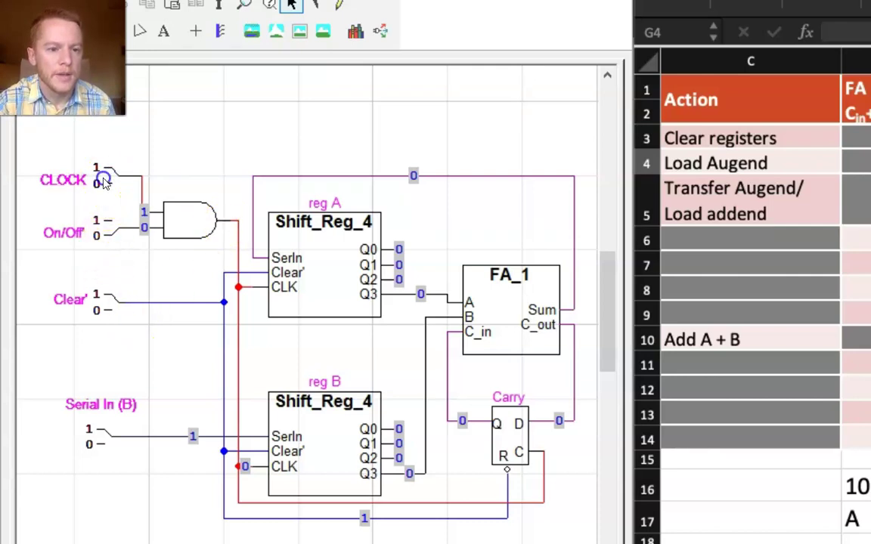
Re-enable the gated clock and pulse it twice, shifting two 1 bits into reg B.
left_click(109, 228)
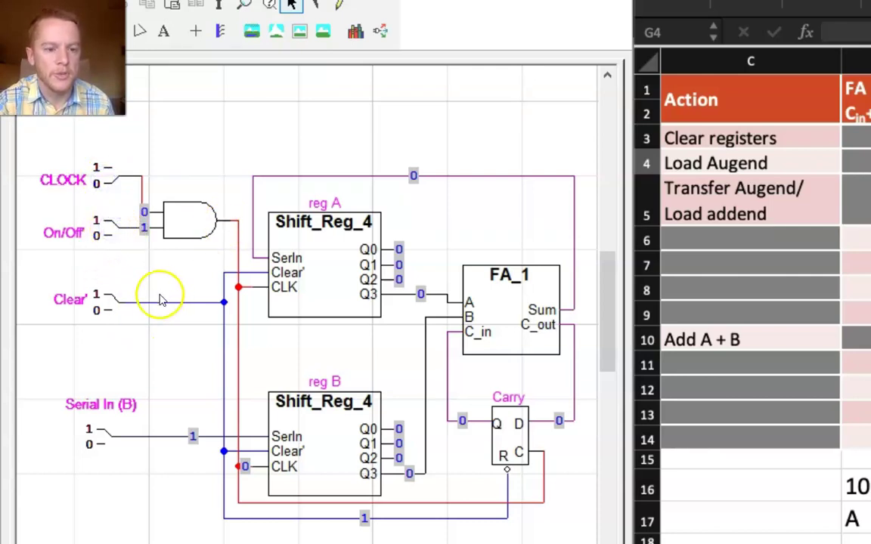
left_click(106, 180)
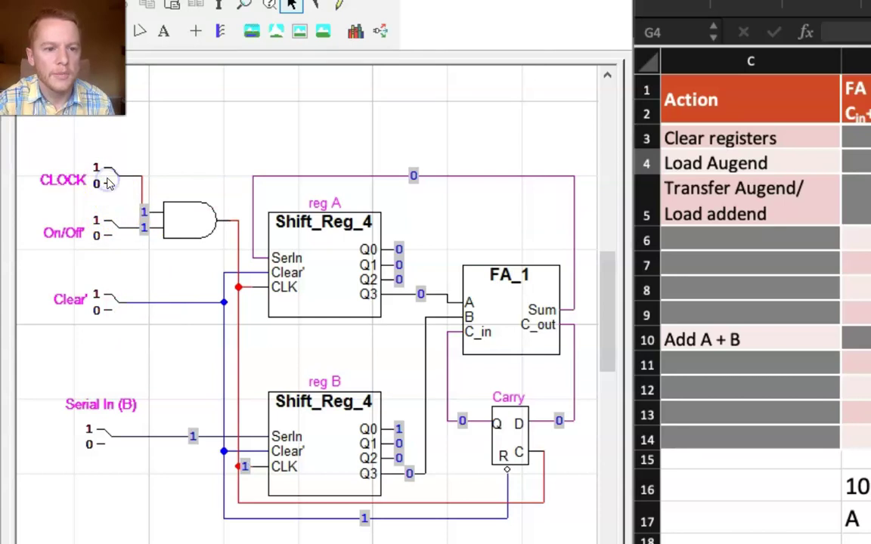
left_click(106, 180)
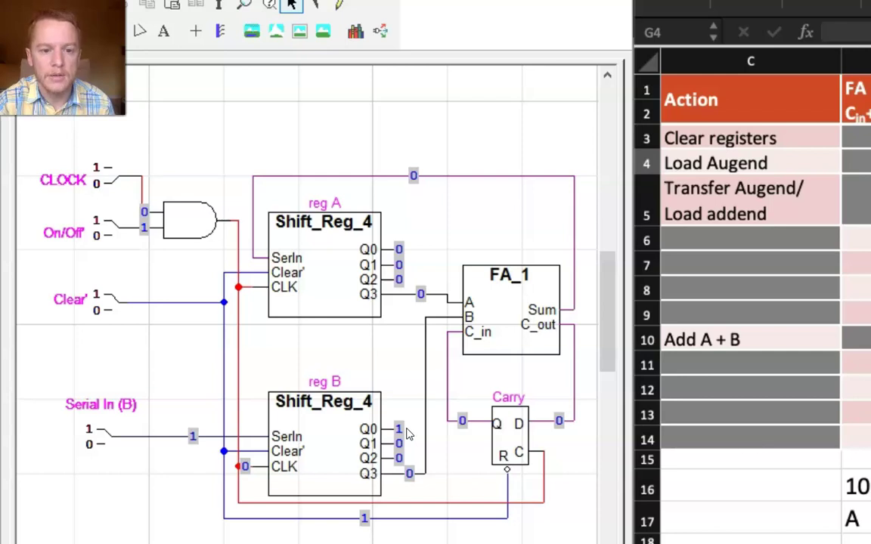
left_click(110, 178)
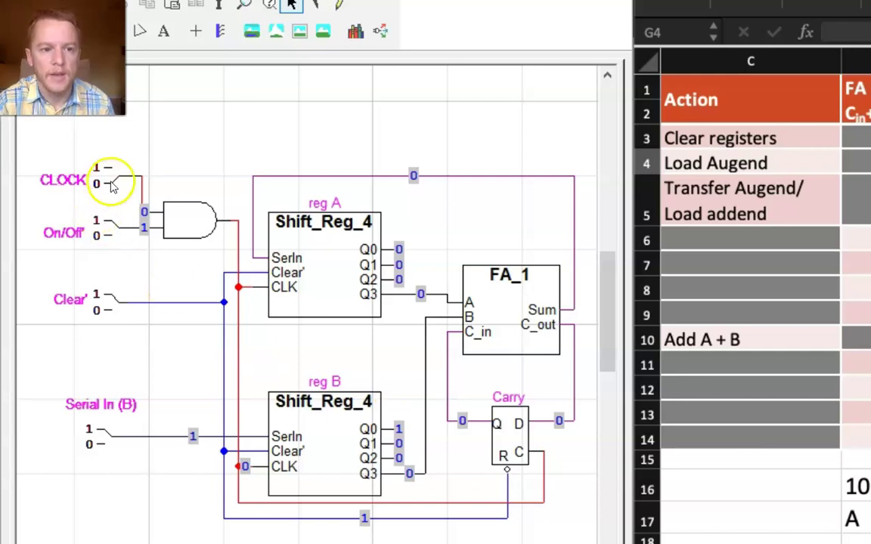
left_click(110, 181)
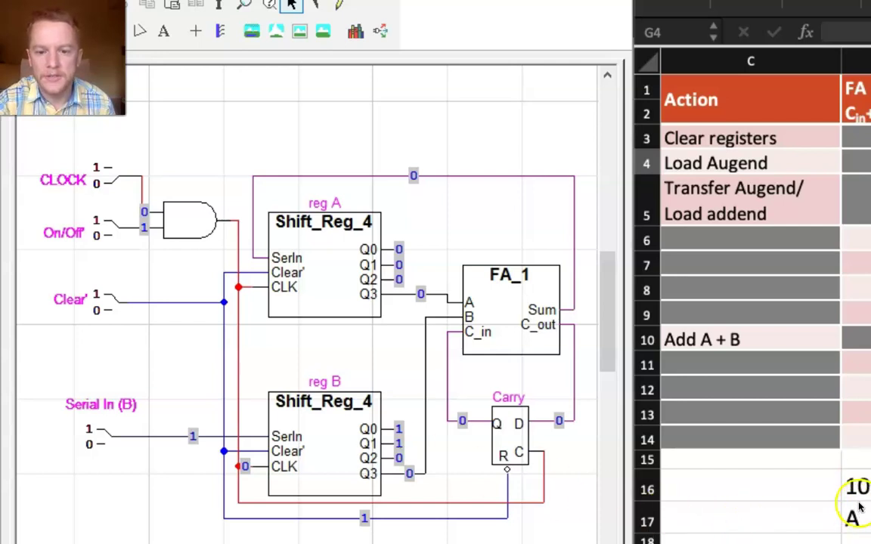
Shift a 0 and then a 1 into reg B, leaving Q0–Q3 at 1 0 1 1.
left_click(103, 444)
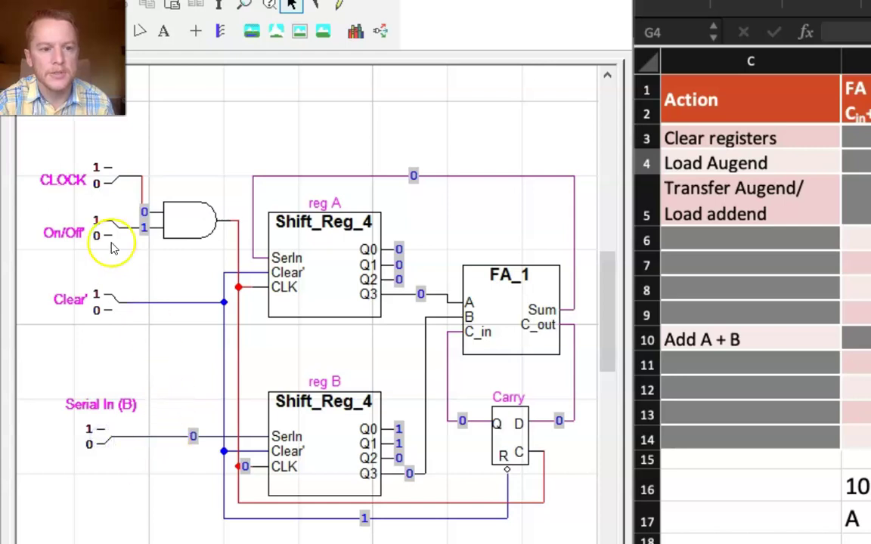
left_click(106, 176)
left_click(106, 176)
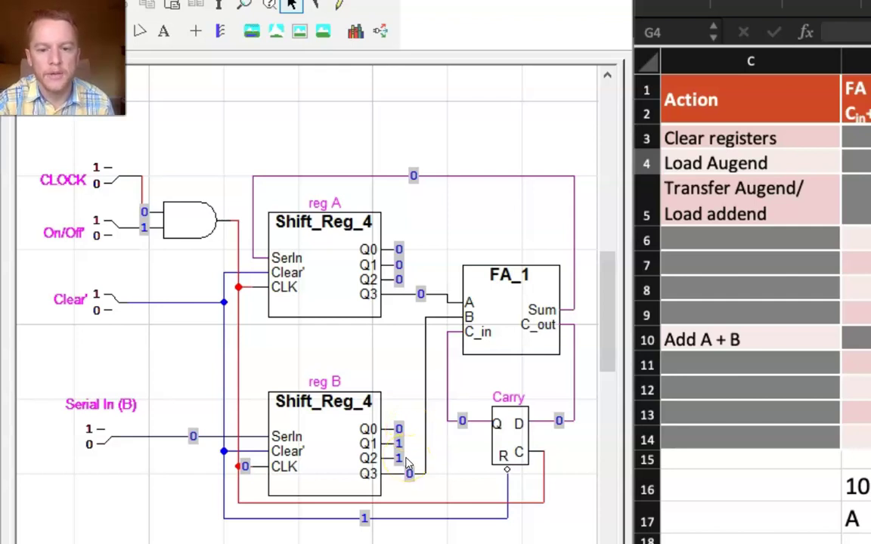
left_click(98, 438)
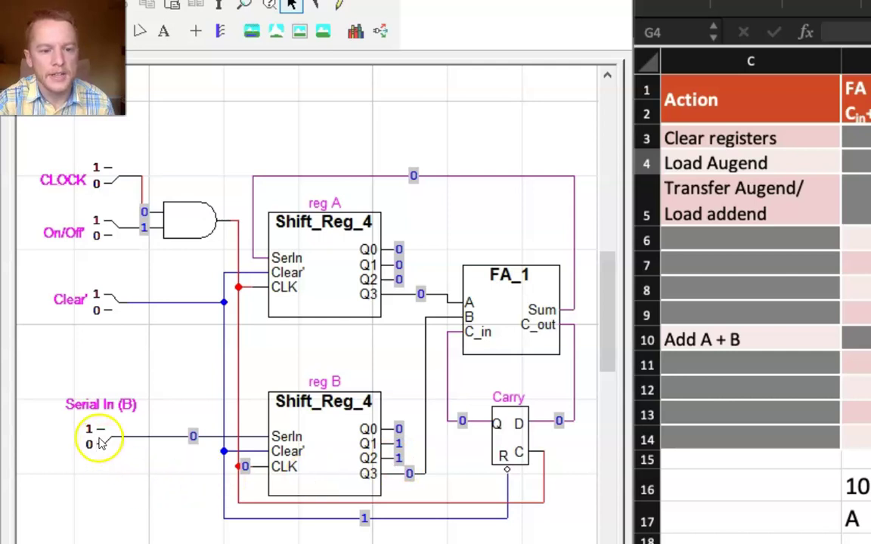
left_click(107, 179)
left_click(106, 179)
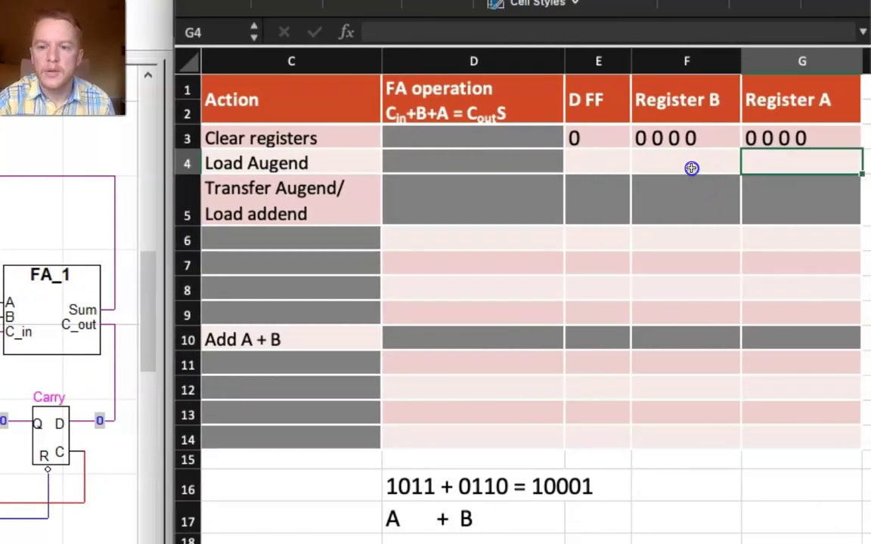
Enter Register B 1 0 1 1, Register A 0 0 0 0 and D FF 0 in row 4.
left_click(690, 166)
type("1")
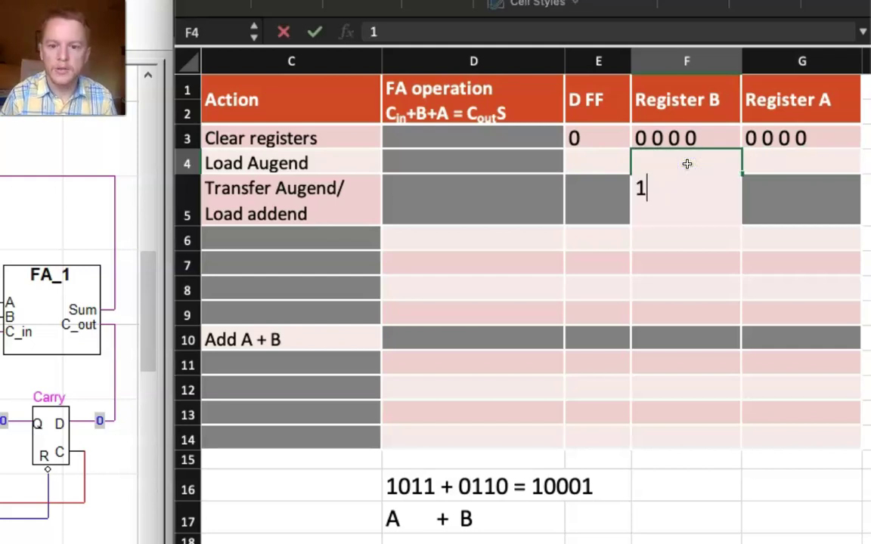
type(" 0 1 1")
key("Return")
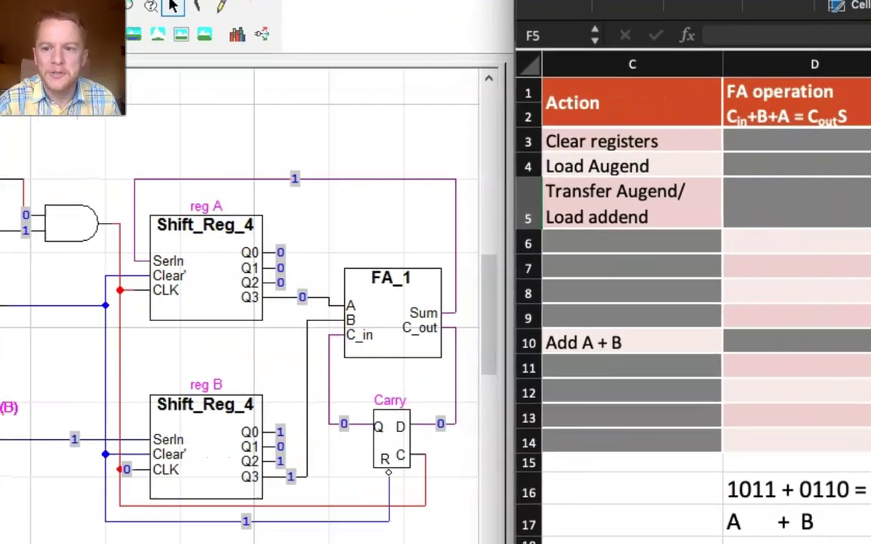
left_click(813, 174)
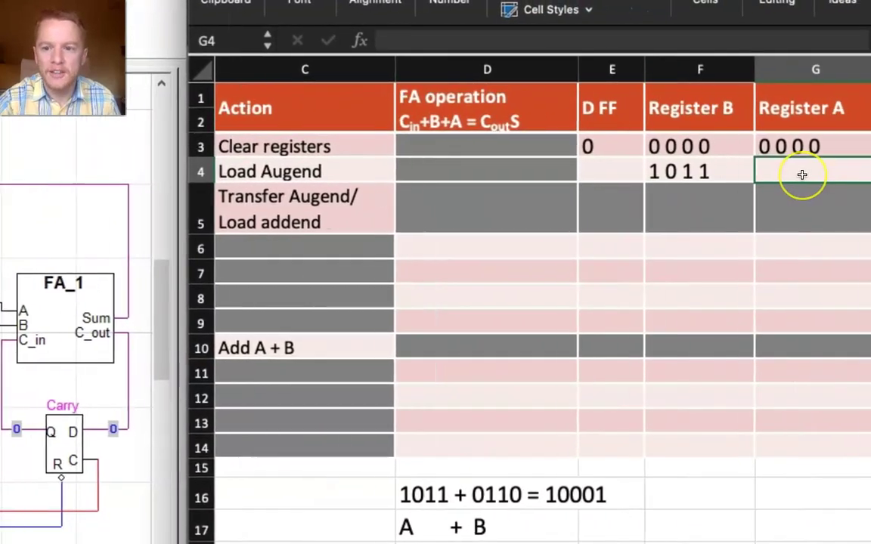
type("0 0 0 0")
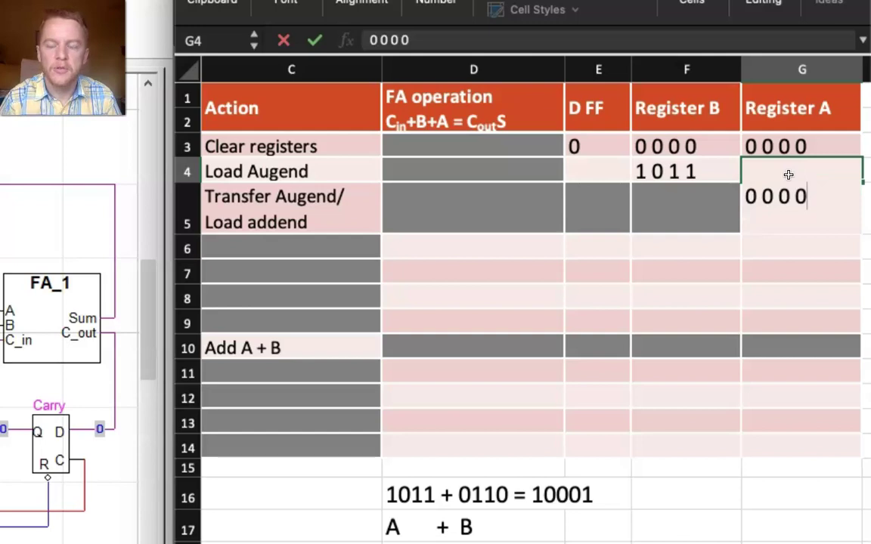
key("Return")
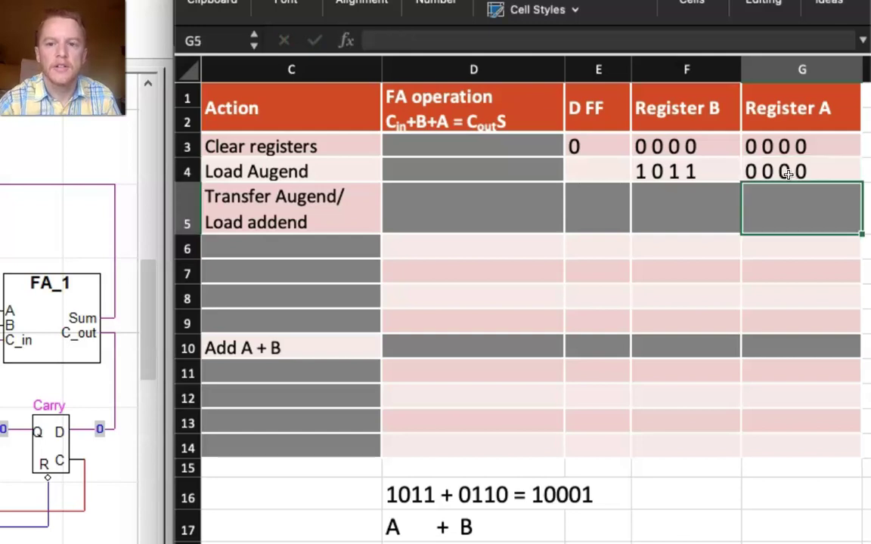
left_click(600, 169)
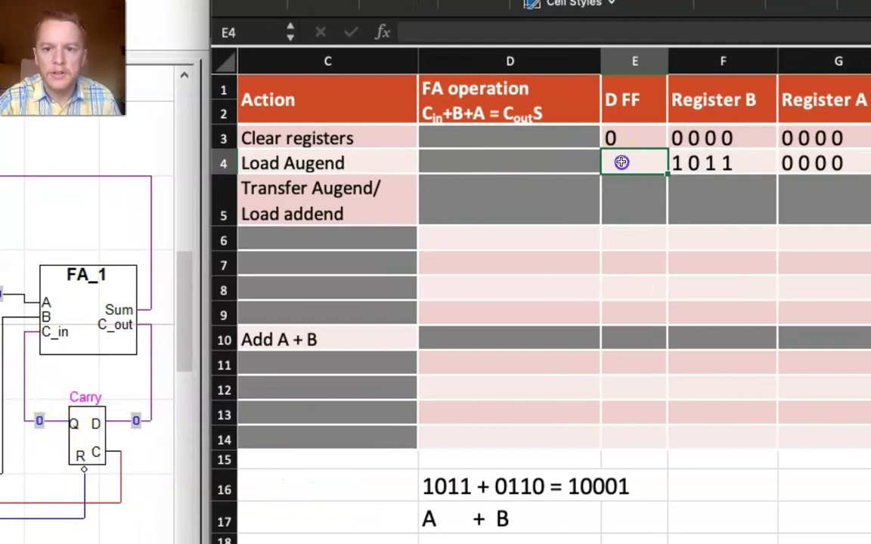
type("0")
key("Return")
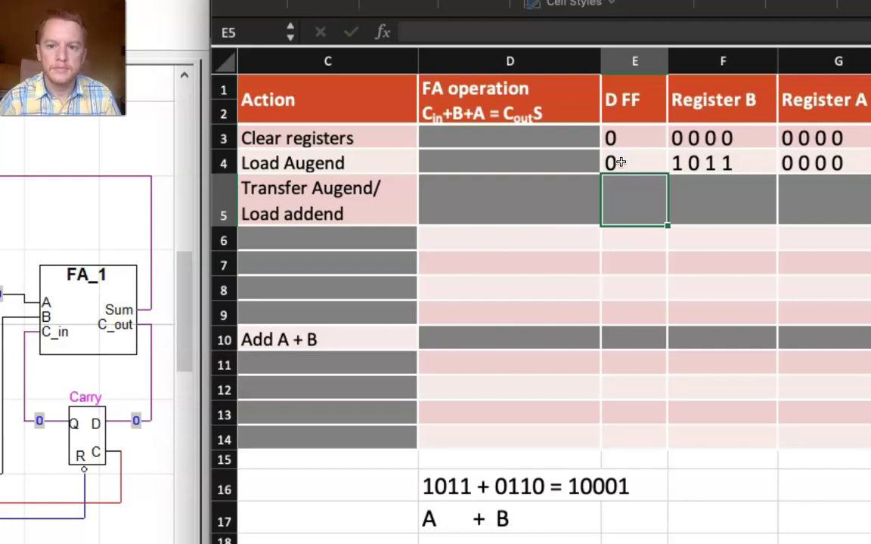
left_click(549, 241)
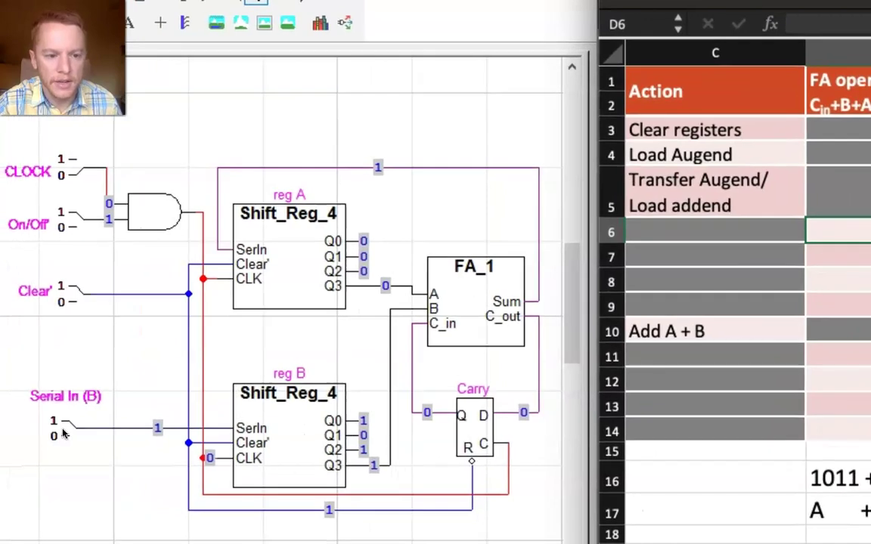
Switch Serial In (B) from 1 back to 0.
left_click(64, 432)
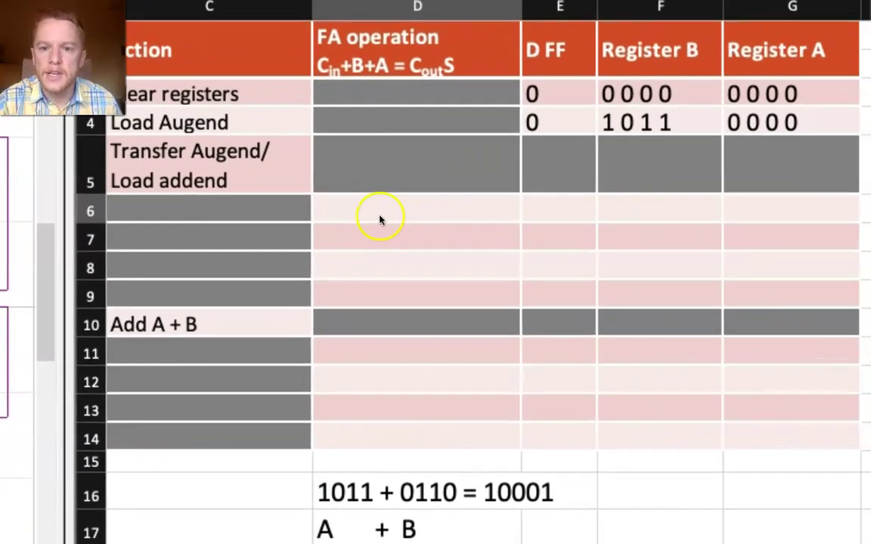
Enter 0+1+0=01 in cell D6, correcting a typo before committing.
left_click(563, 203)
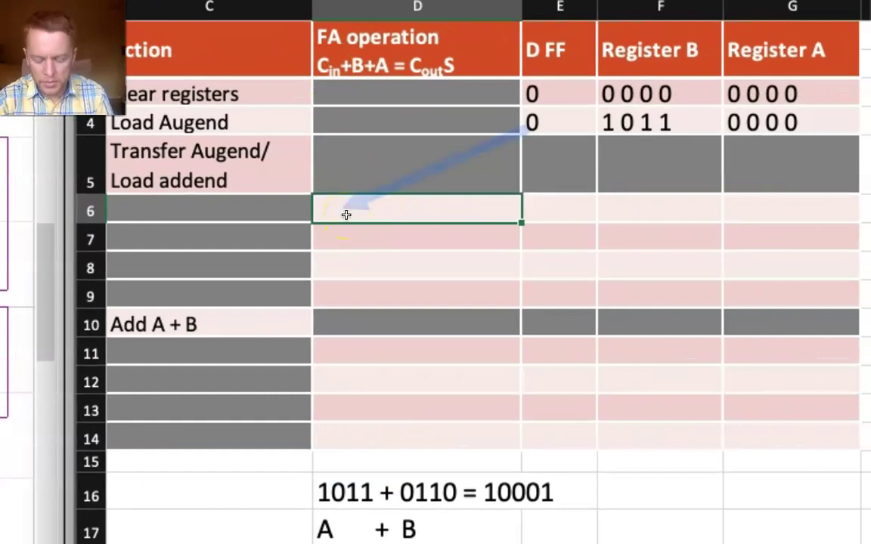
type("0")
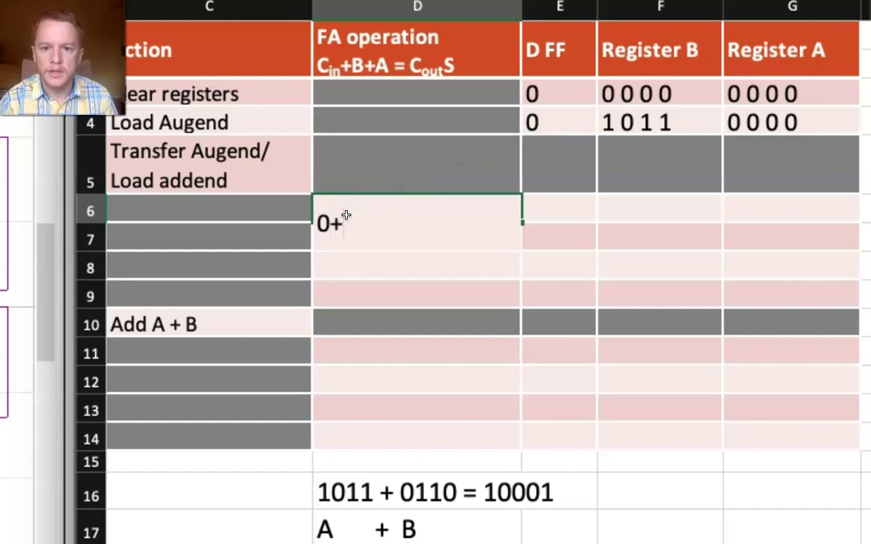
type("+")
left_click(365, 272)
type("1+0+")
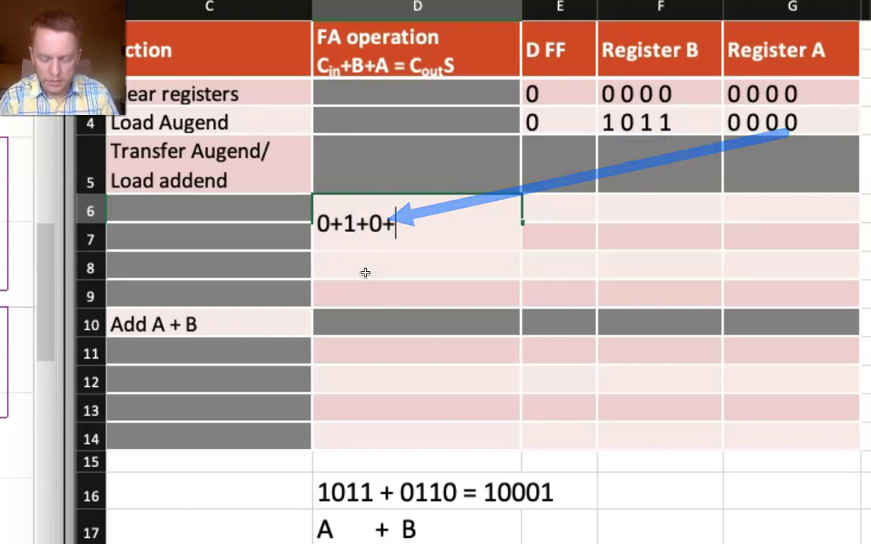
key("BackSpace")
key("BackSpace")
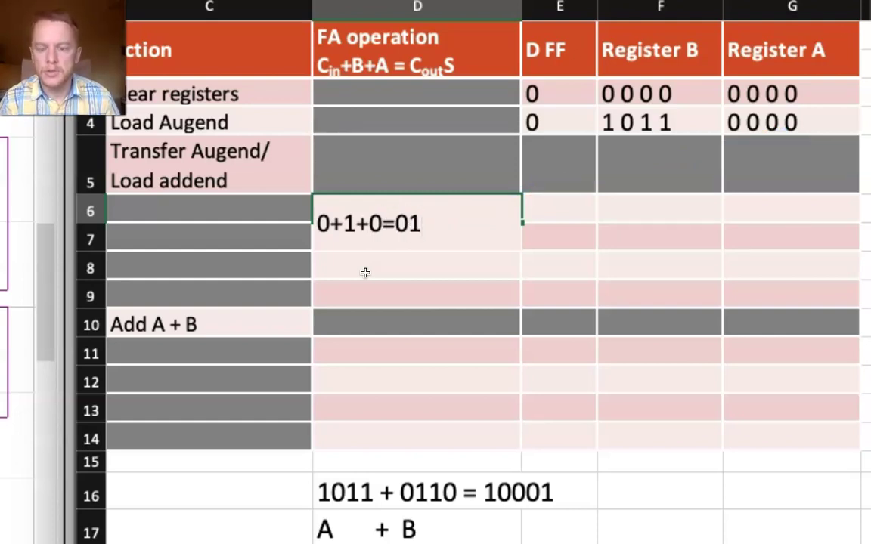
key("Return")
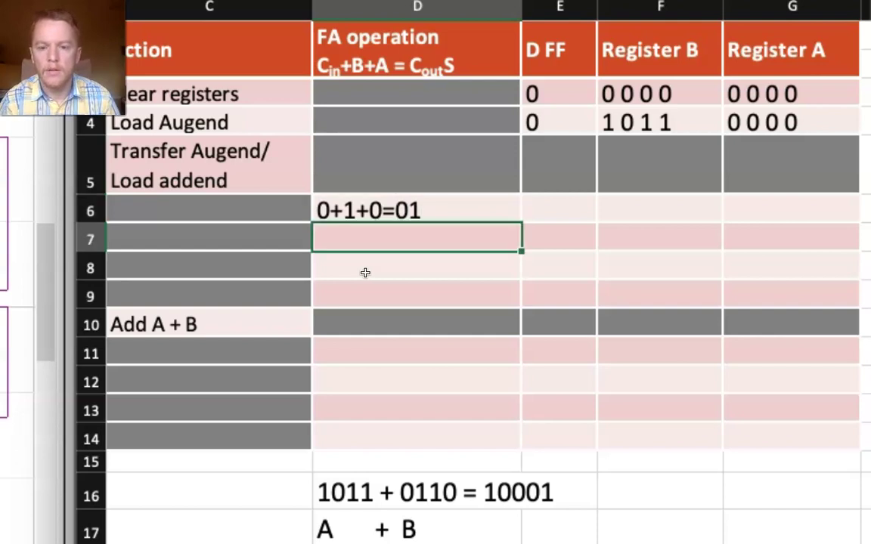